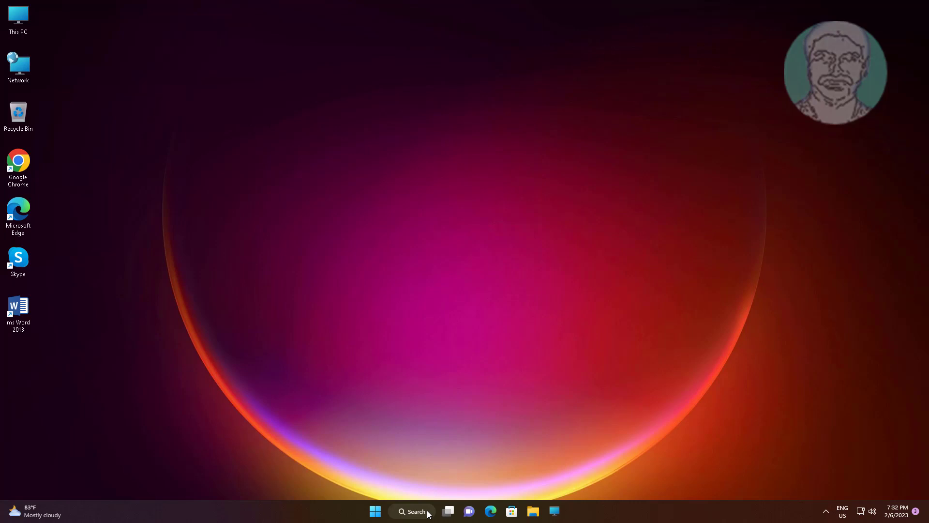
- Search 'firewall settings' and open the Windows Defender Firewall Control Panel page
left_click(428, 514)
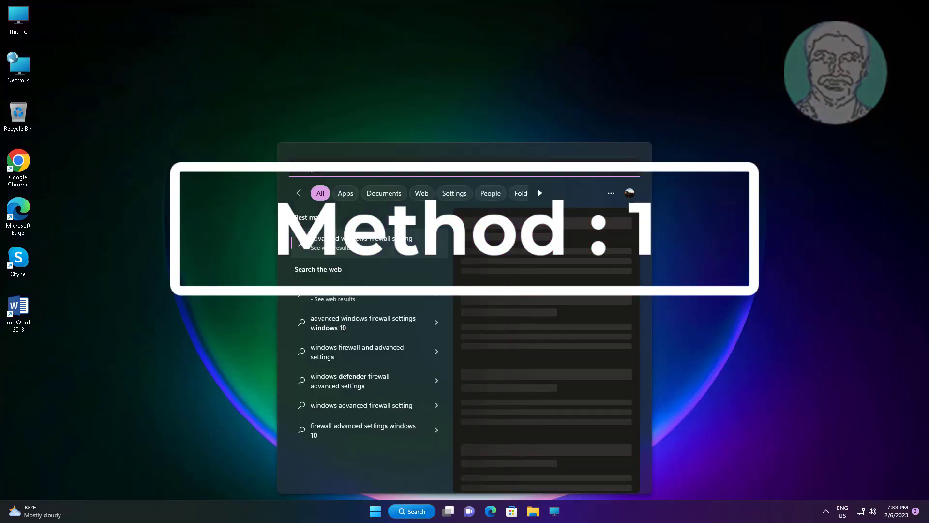
type("firewall")
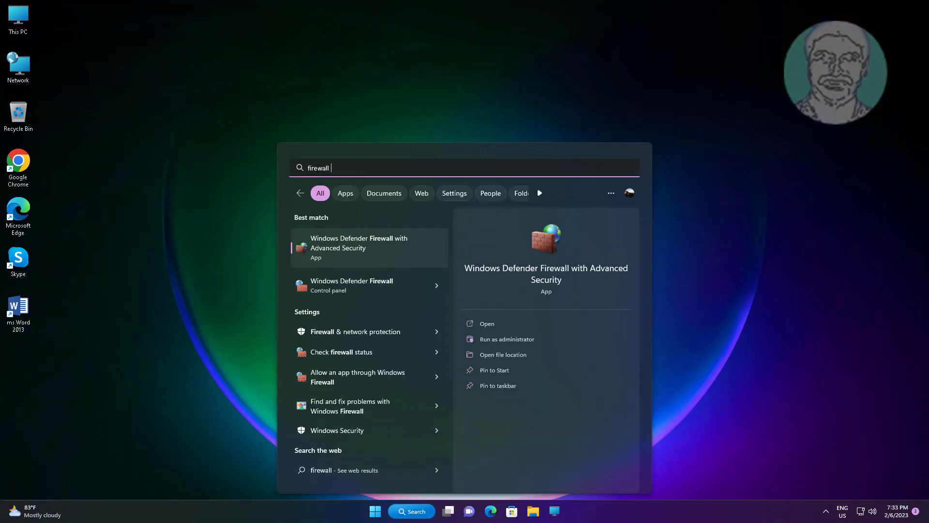
type(" se")
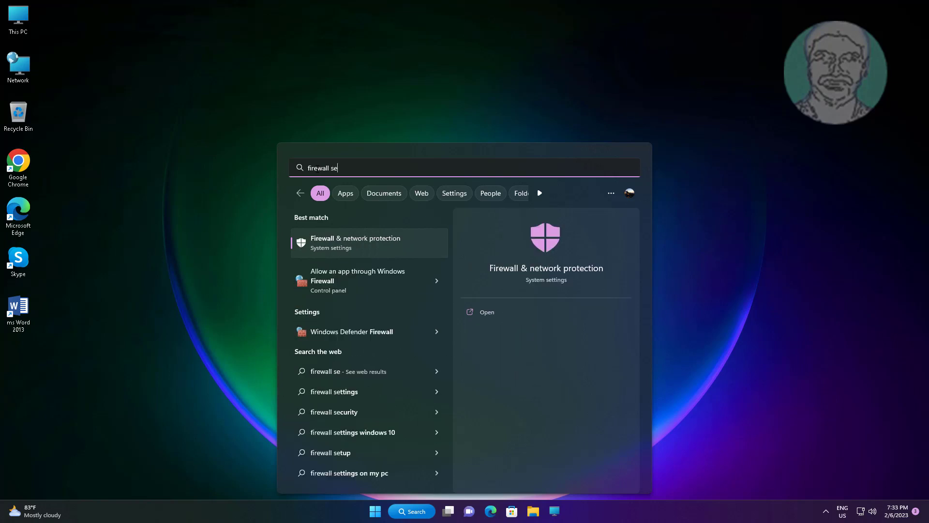
type("tt")
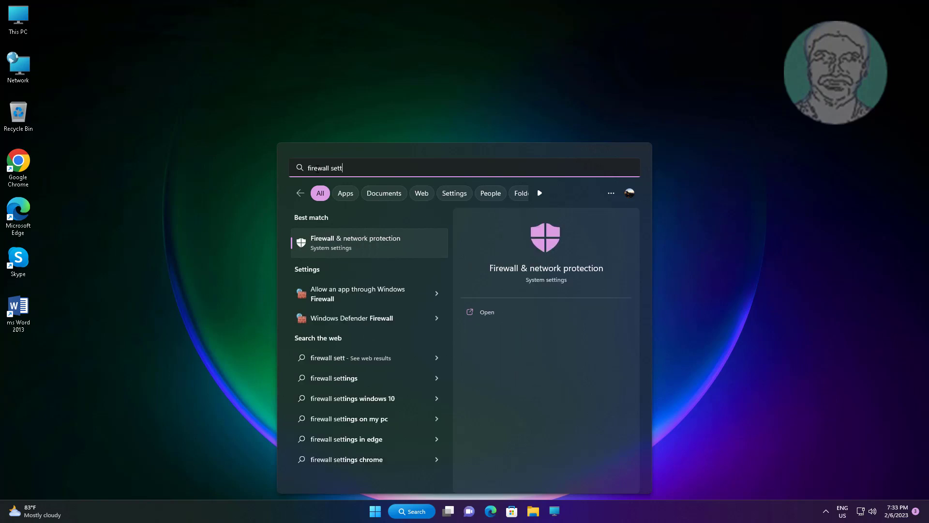
type("ings")
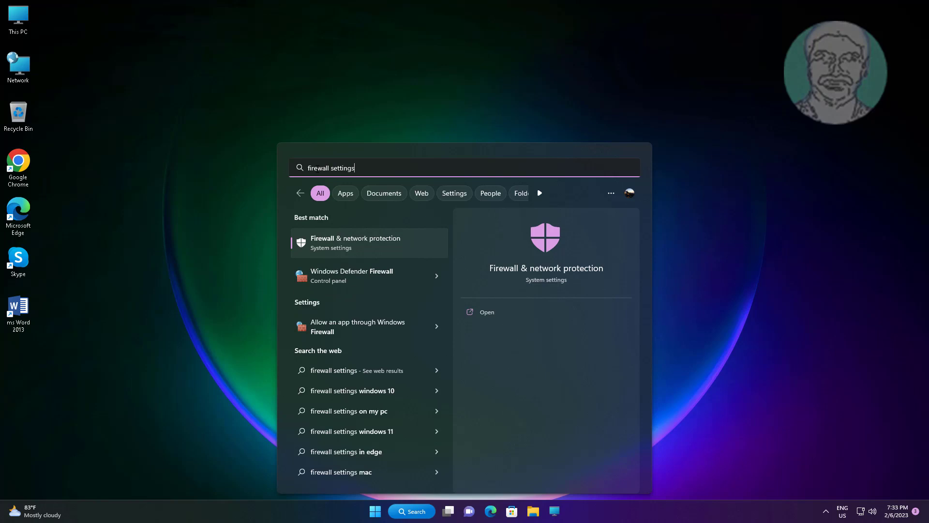
left_click(345, 281)
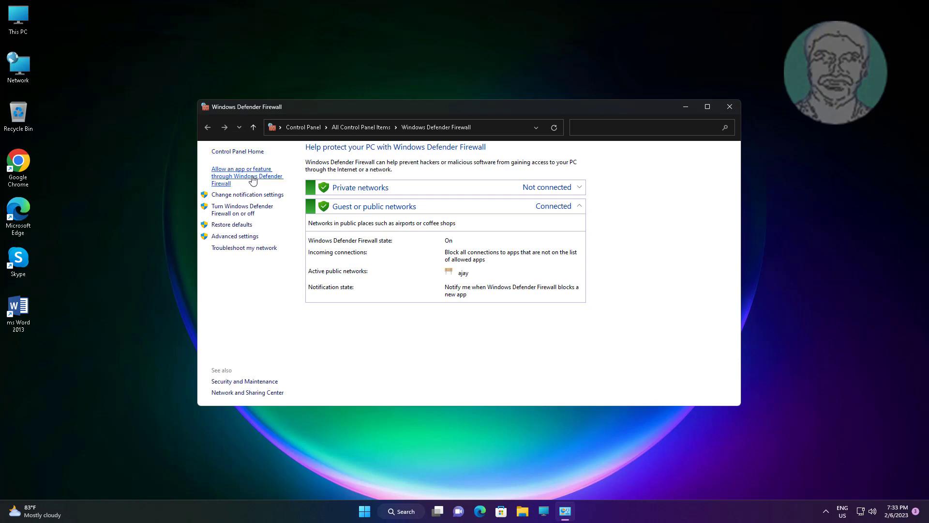
- Show the apps allowed through the firewall and unlock the list with Change settings
left_click(252, 179)
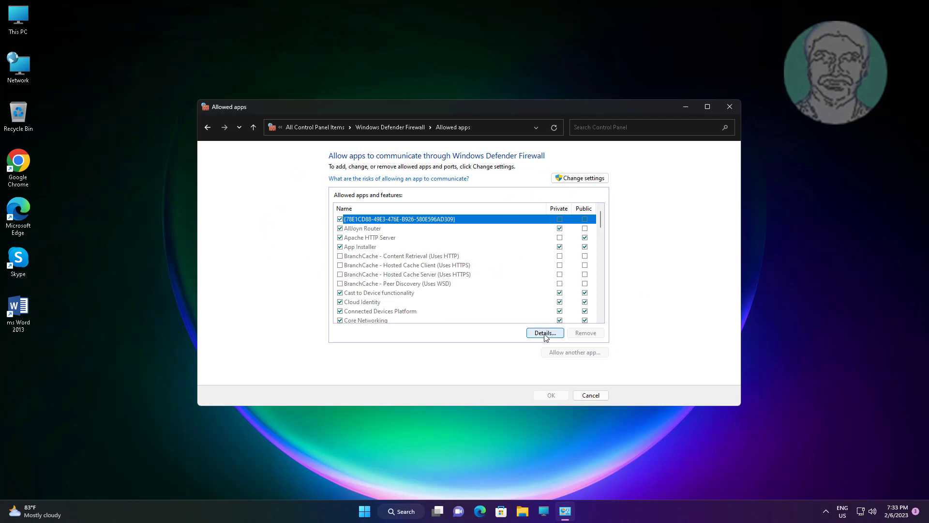
left_click(582, 178)
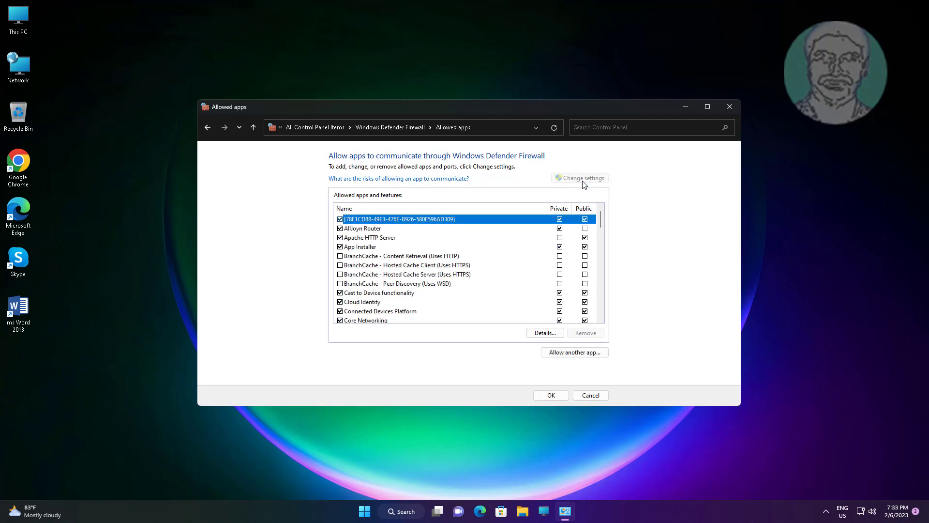
- Choose System32\CameraSettingsUIHost.exe as another app to allow through the firewall
left_click(581, 355)
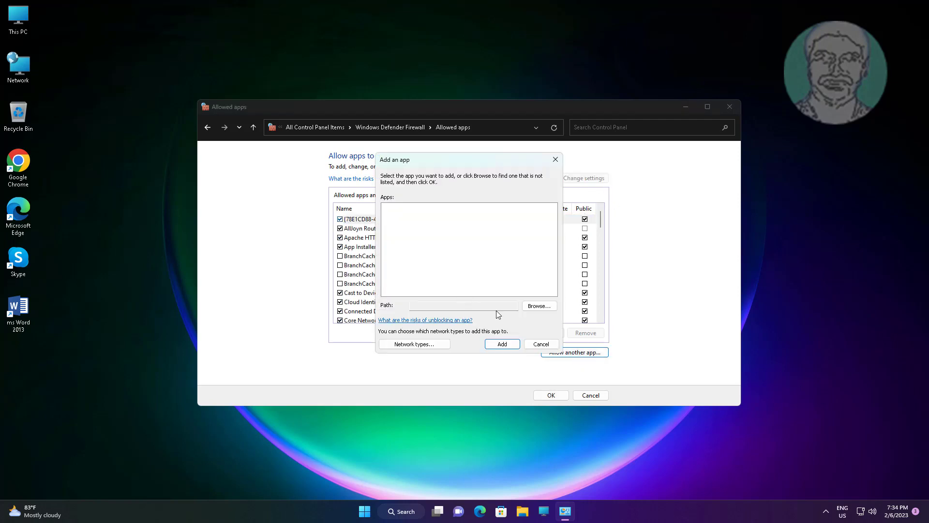
left_click(533, 306)
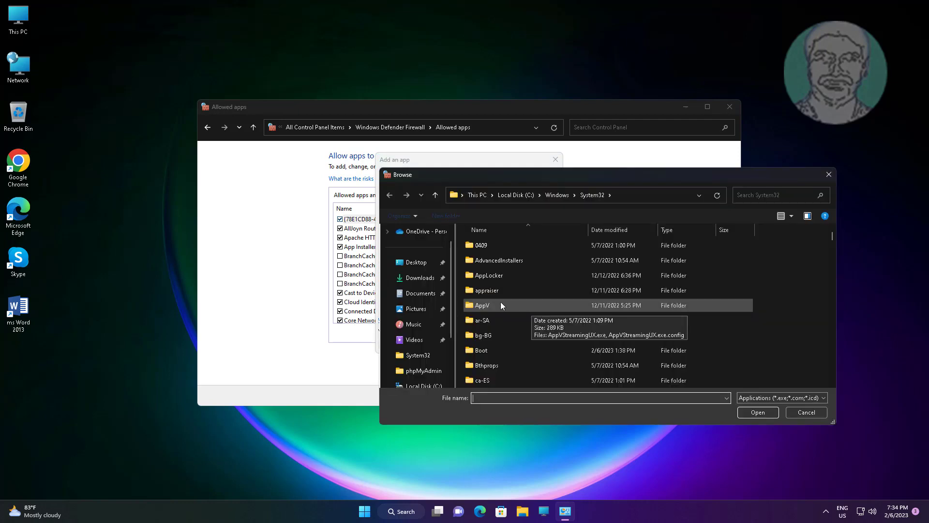
type("c")
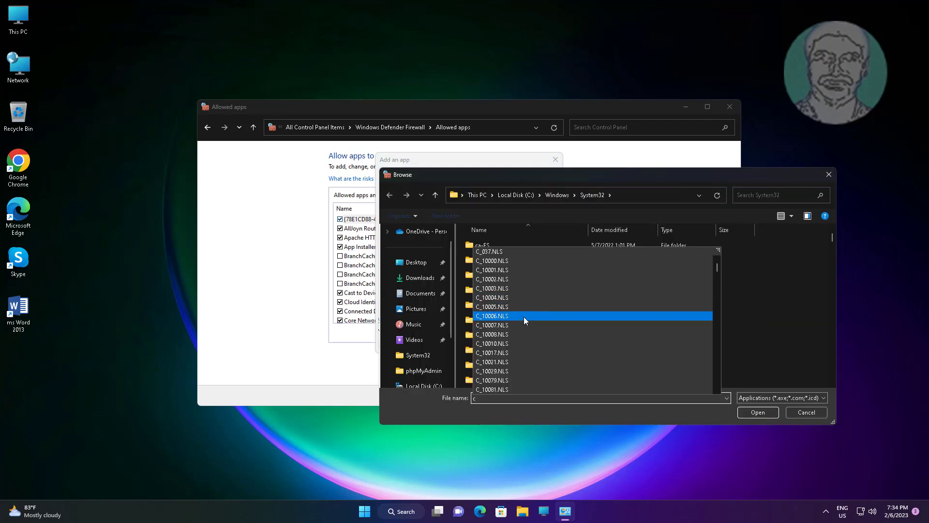
left_click(734, 305)
key("Down")
key("Down")
key("Down")
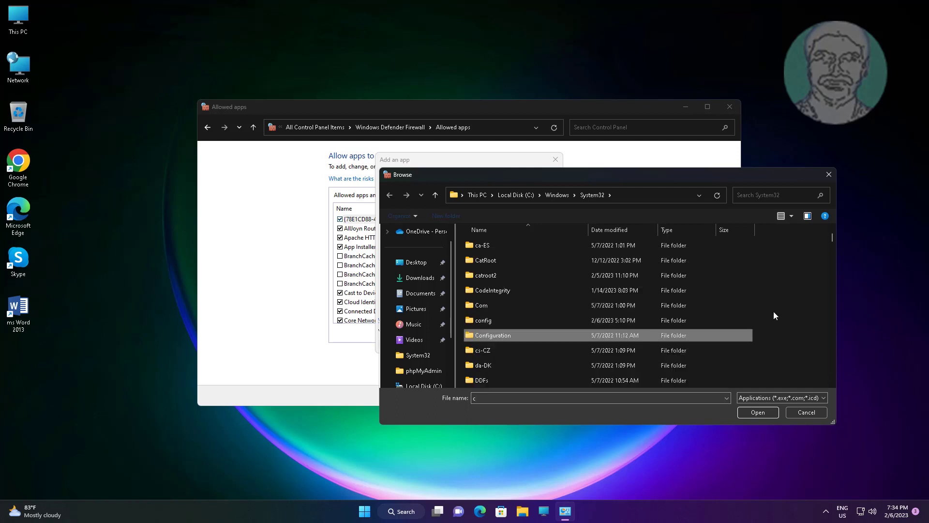
type("calc.exe")
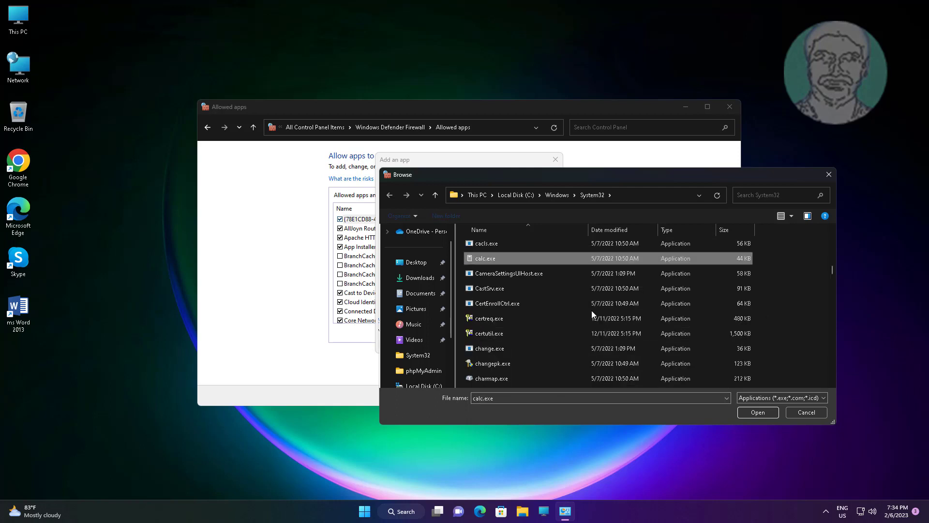
left_click(504, 274)
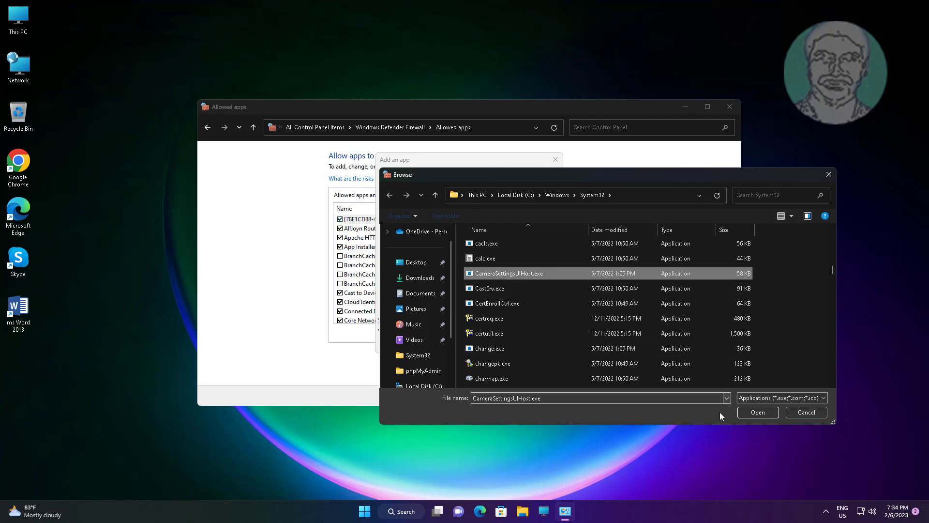
left_click(752, 411)
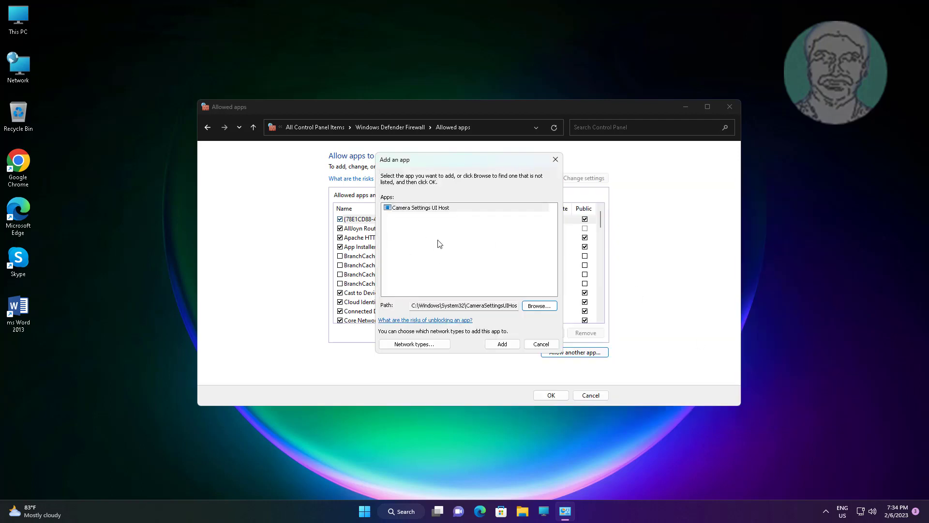
- Add Camera Settings UI Host, tick Private networks too, and save with OK
left_click(501, 344)
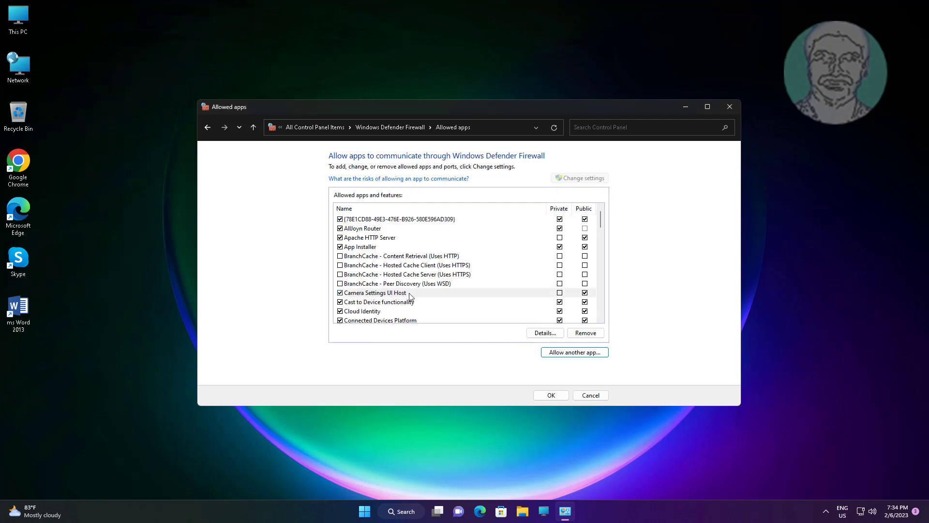
left_click(559, 293)
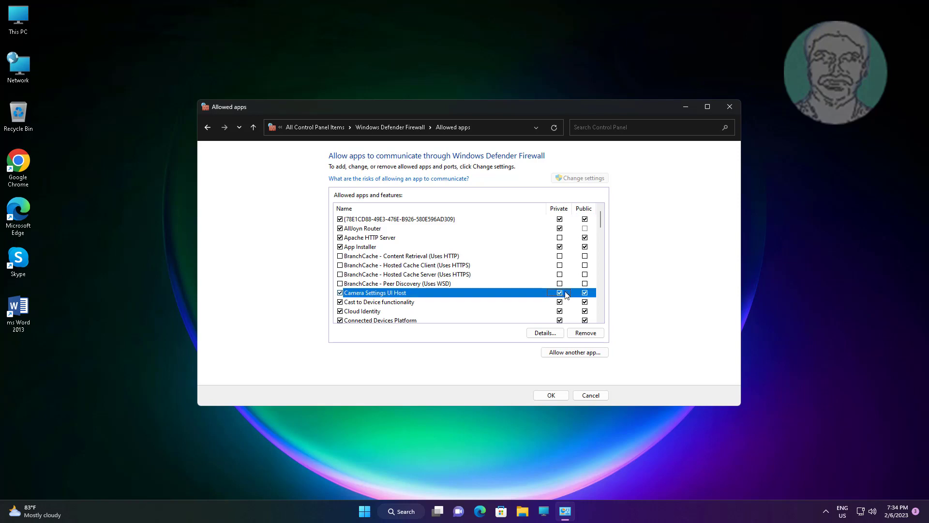
left_click(551, 394)
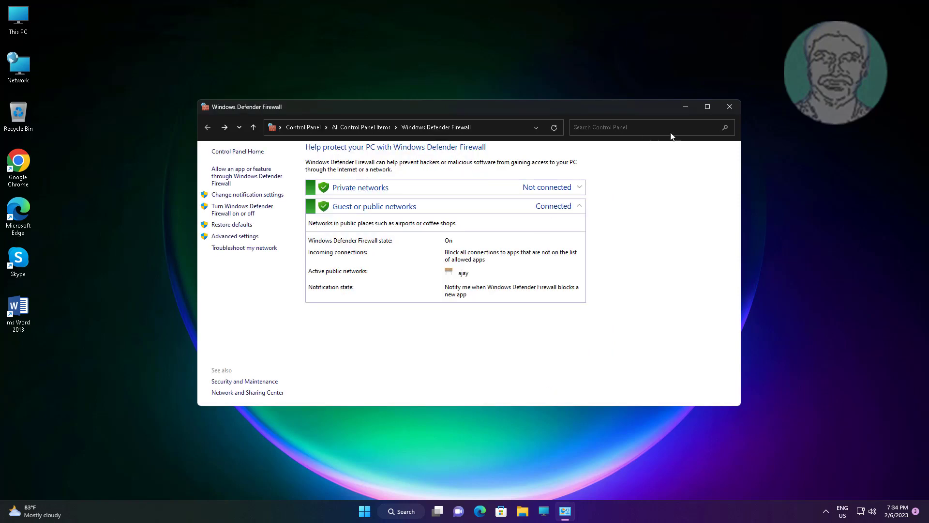
- Close the firewall window, search 'powershell' and run Windows PowerShell as administrator
left_click(729, 106)
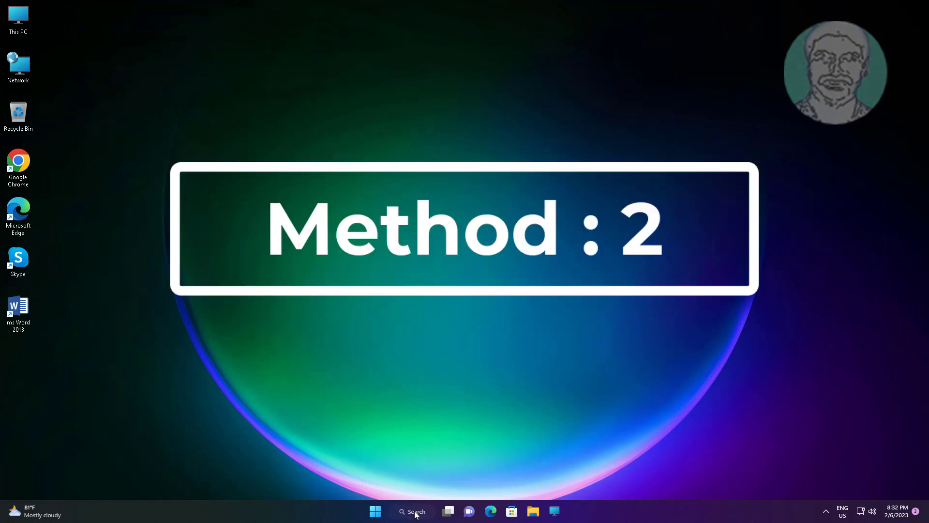
left_click(414, 512)
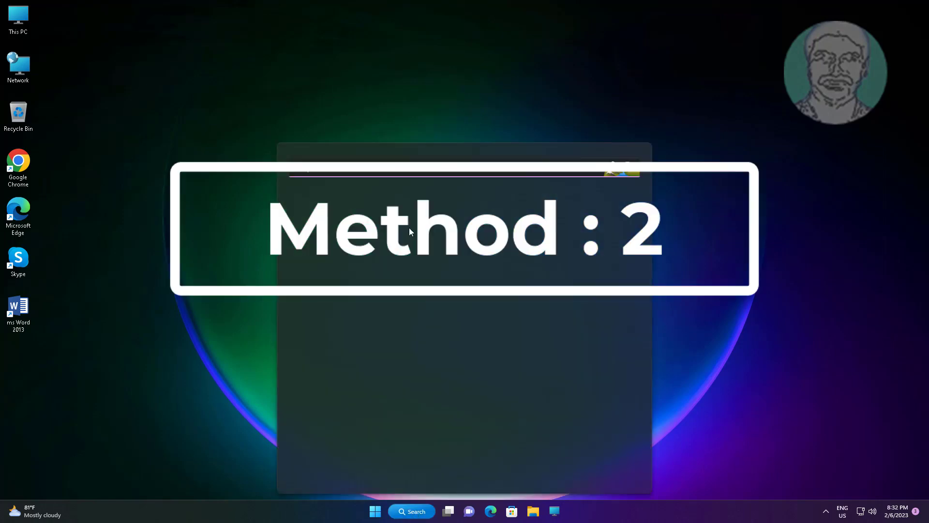
type("powershell")
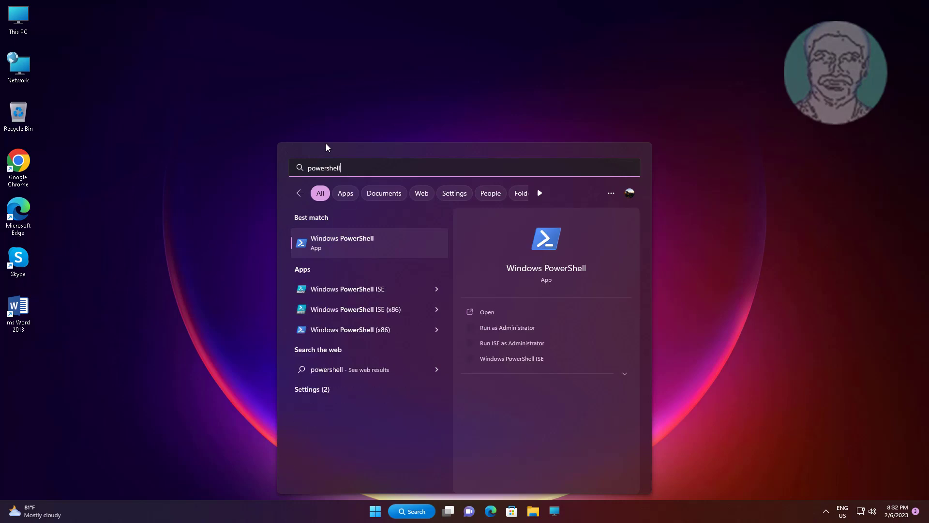
right_click(343, 242)
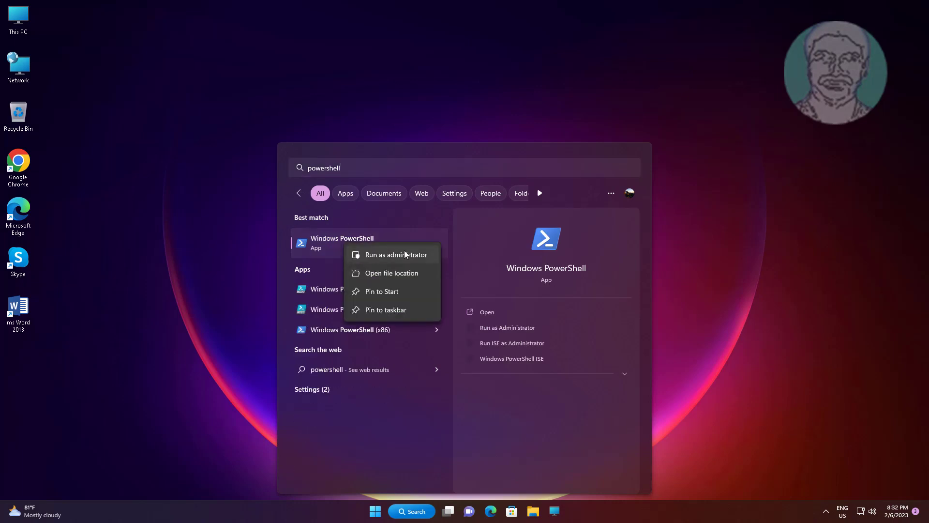
left_click(407, 256)
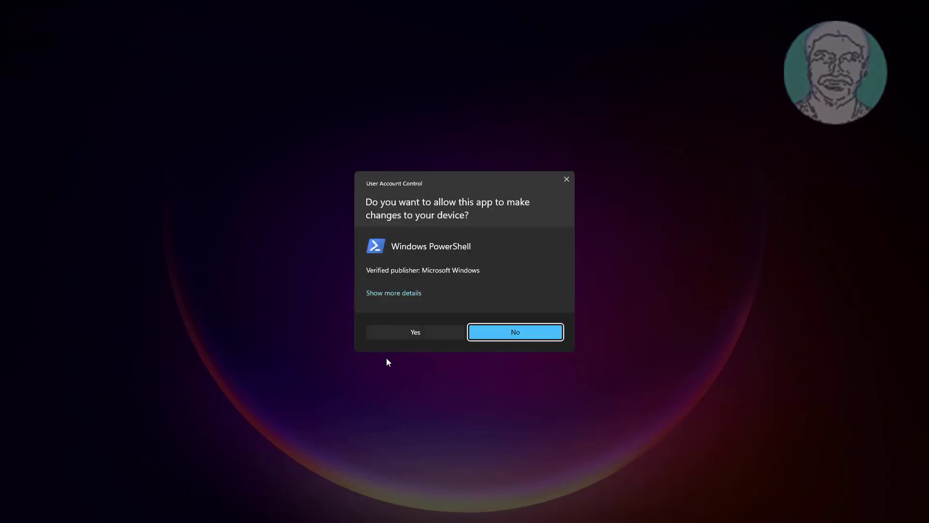
- Approve UAC, run Get-AppxPackage Microsoft.WindowsCamera | Remove-AppxPackage, then exit PowerShell
left_click(404, 333)
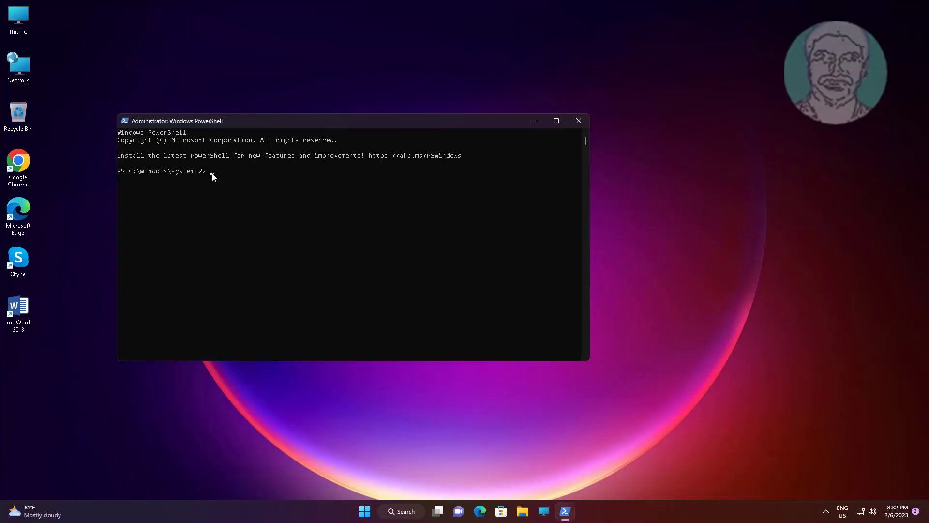
type("Get-AppxPackage Microsoft.WindowsCamera | Remove-AppxPackage")
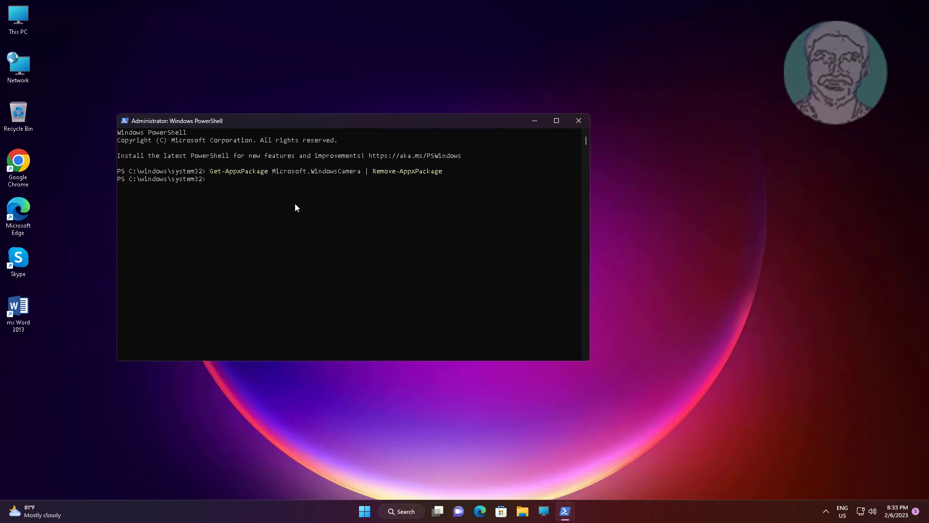
type("exit")
key("Return")
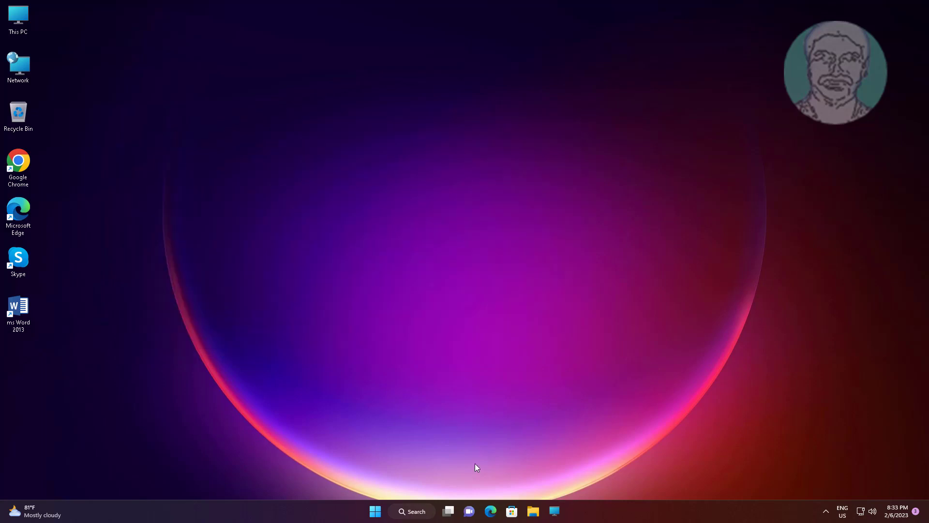
- Launch Microsoft Store from its taskbar icon
left_click(511, 511)
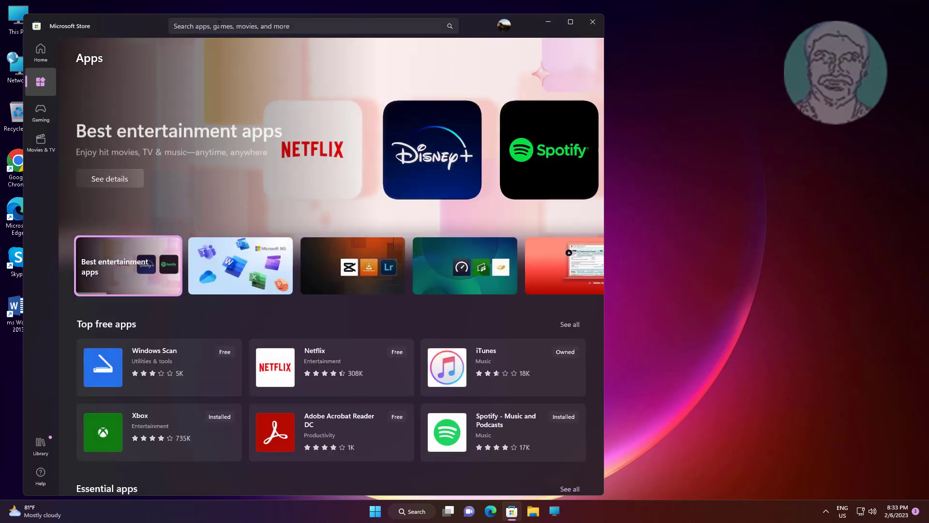
- Search the Store for 'camera' and install the Windows Camera app
left_click(219, 25)
type("ca")
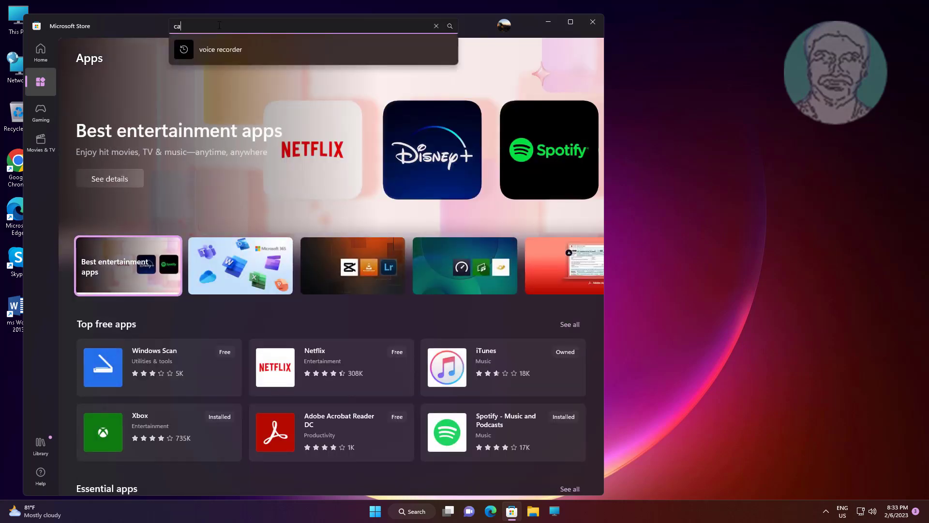
type("mera")
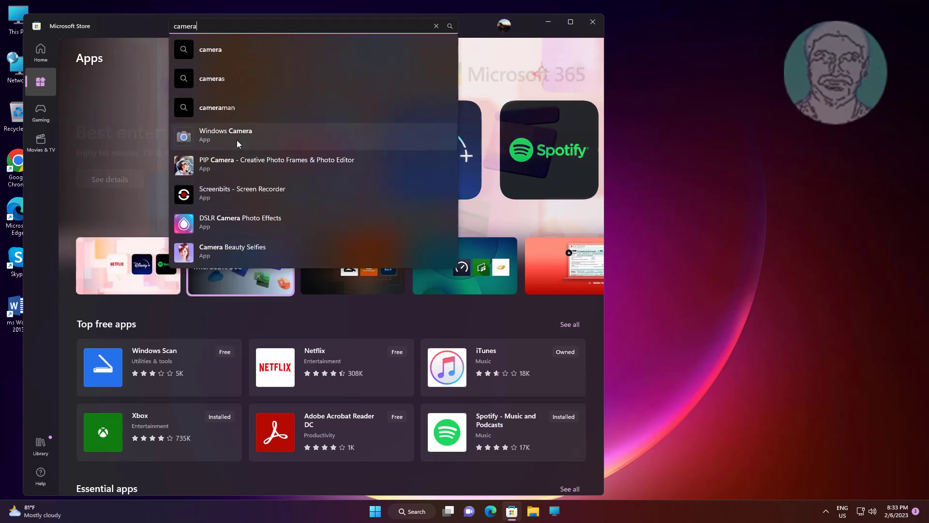
left_click(230, 138)
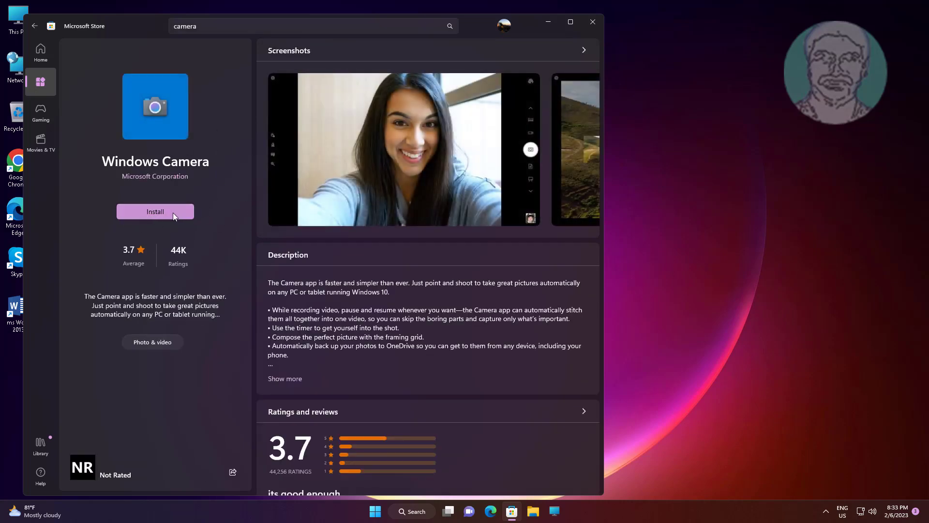
left_click(173, 210)
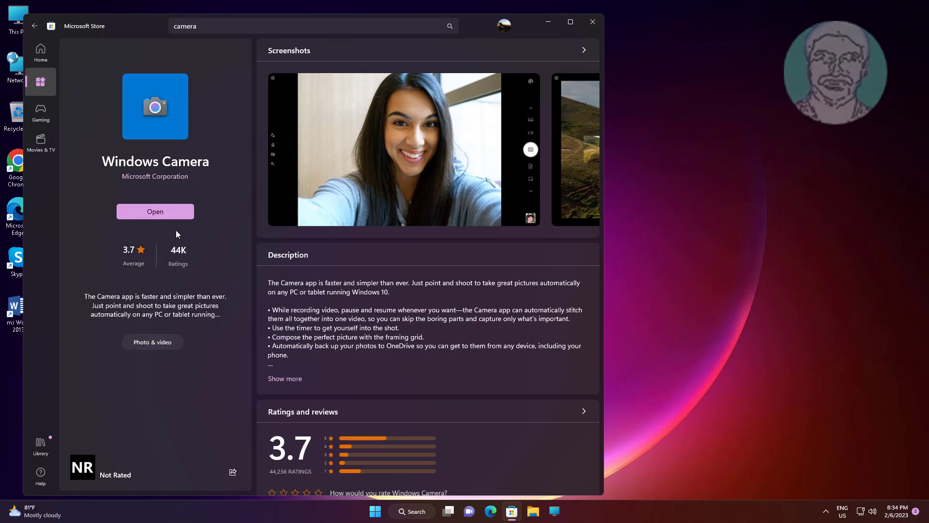
- Close the Store, search 'regedit' and run Registry Editor as administrator, approving UAC
left_click(595, 23)
left_click(417, 512)
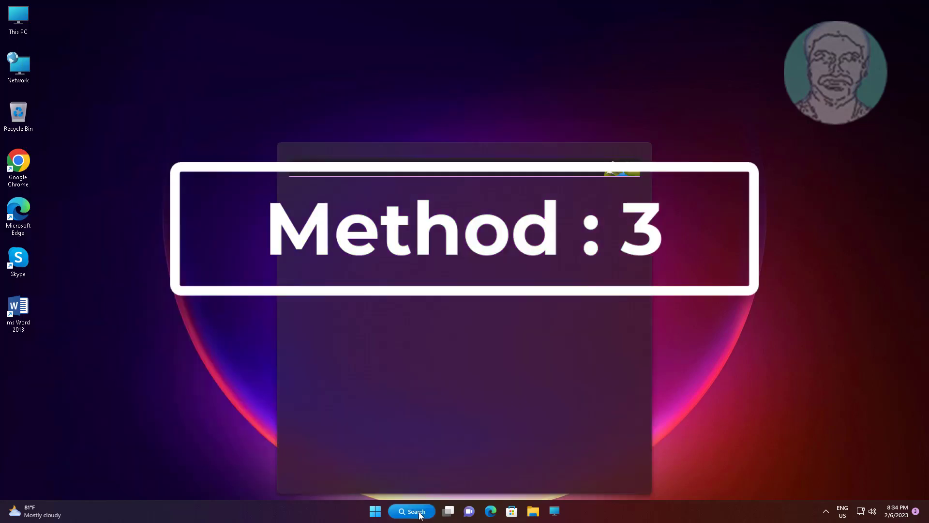
type("rege")
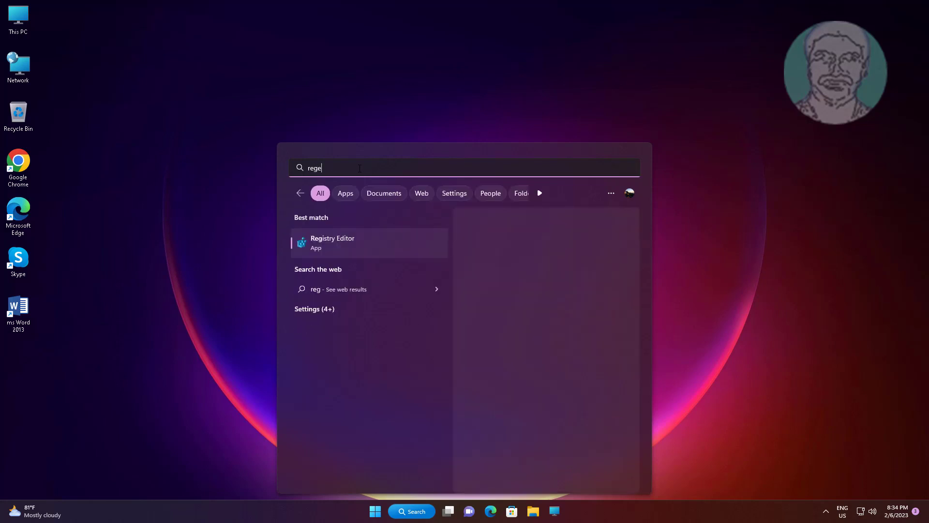
type("dit")
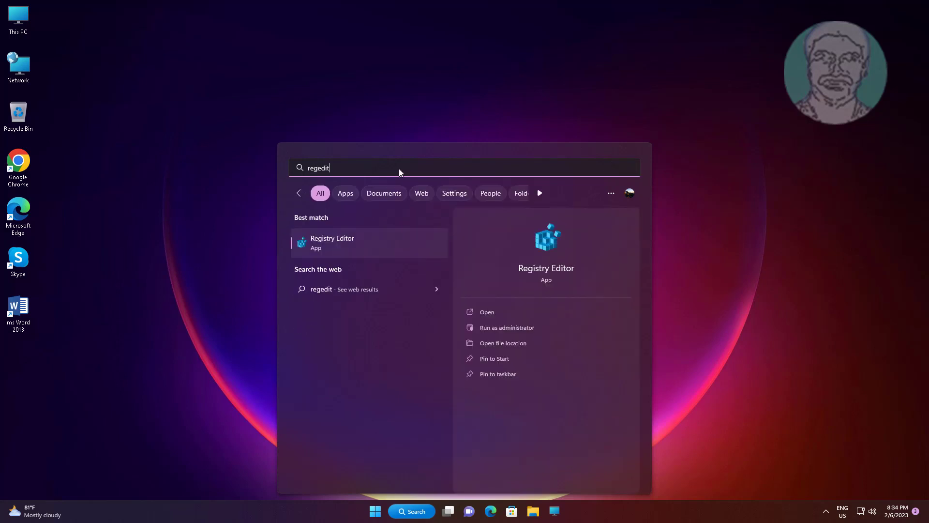
right_click(339, 244)
left_click(377, 257)
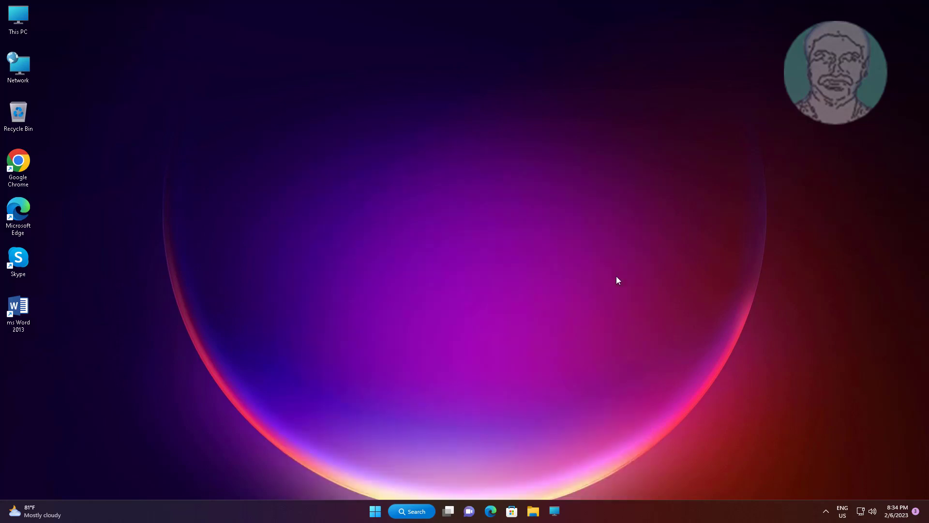
left_click(539, 322)
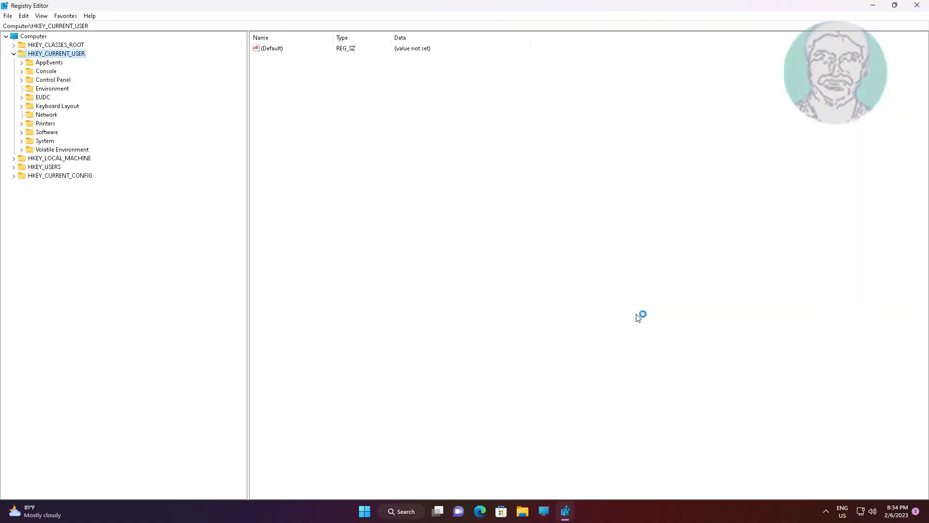
- Expand HKEY_LOCAL_MACHINE > SOFTWARE > Microsoft in the registry tree
left_click(13, 54)
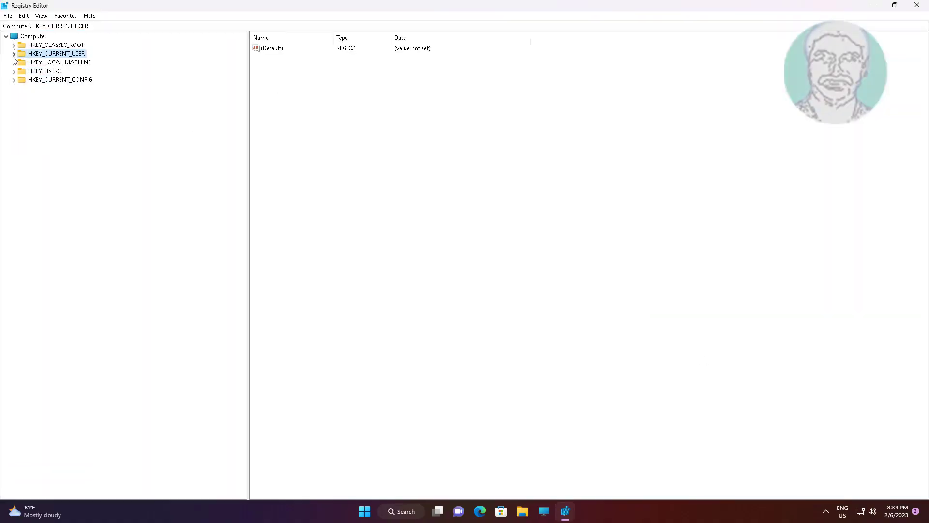
left_click(63, 63)
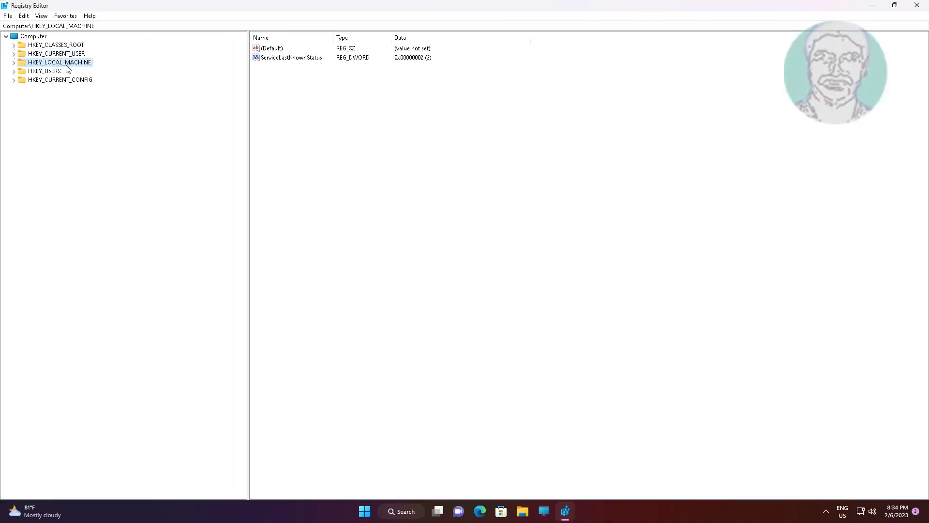
left_click(13, 62)
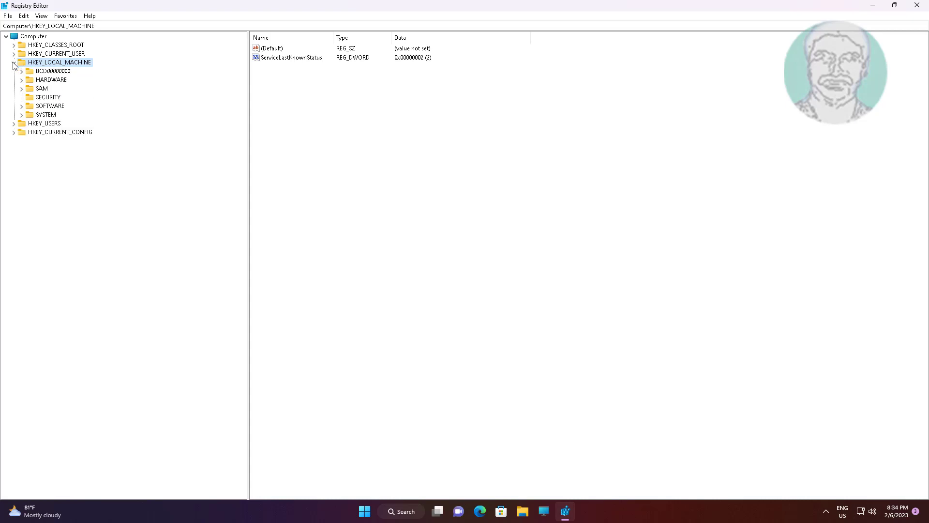
left_click(51, 106)
left_click(21, 106)
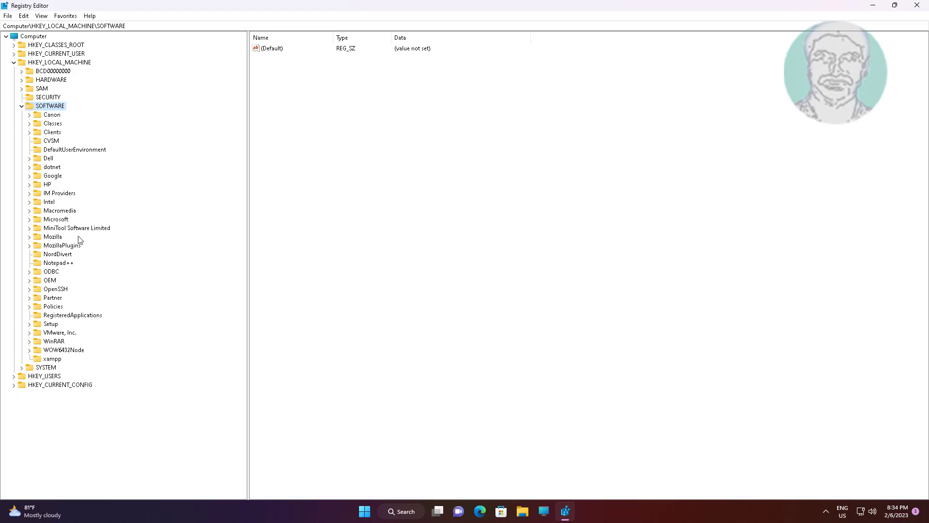
left_click(52, 221)
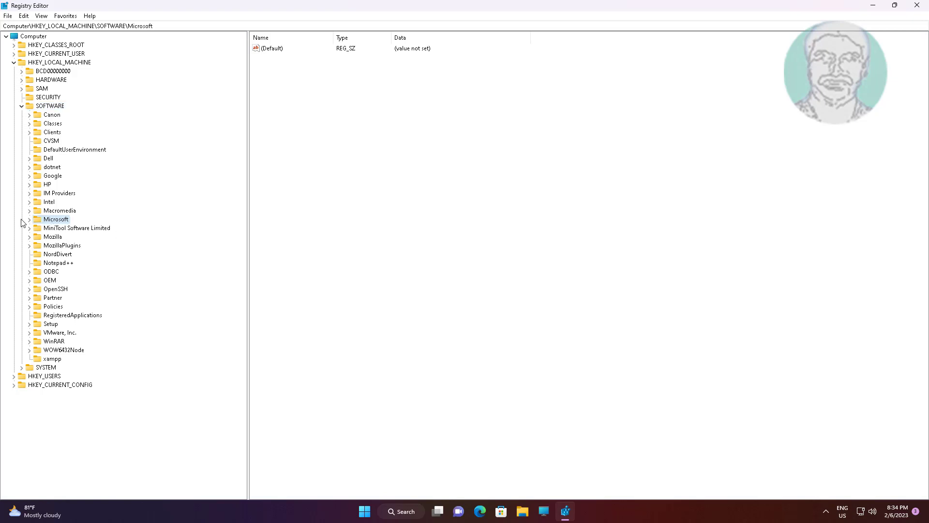
left_click(29, 219)
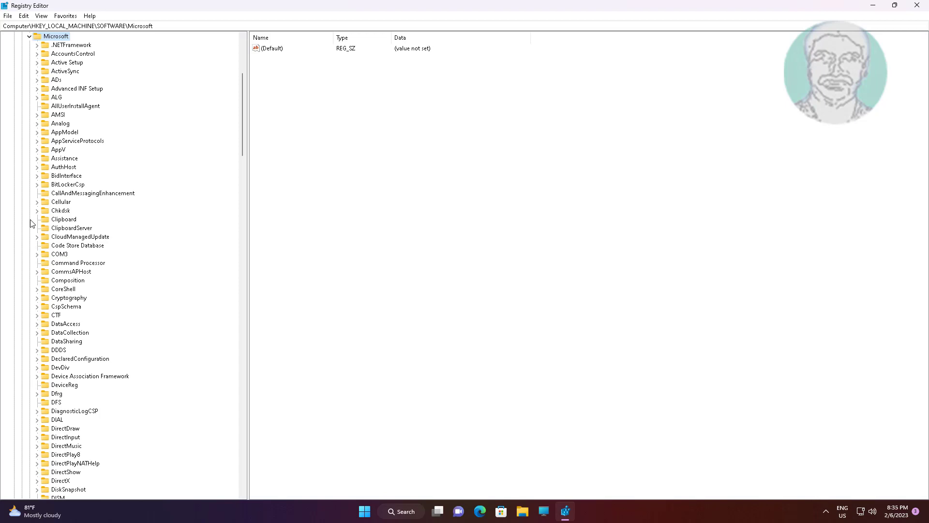
- Find Windows Media Foundation under Microsoft, expand it and select the Platform key
scroll(71, 266, "down", 17)
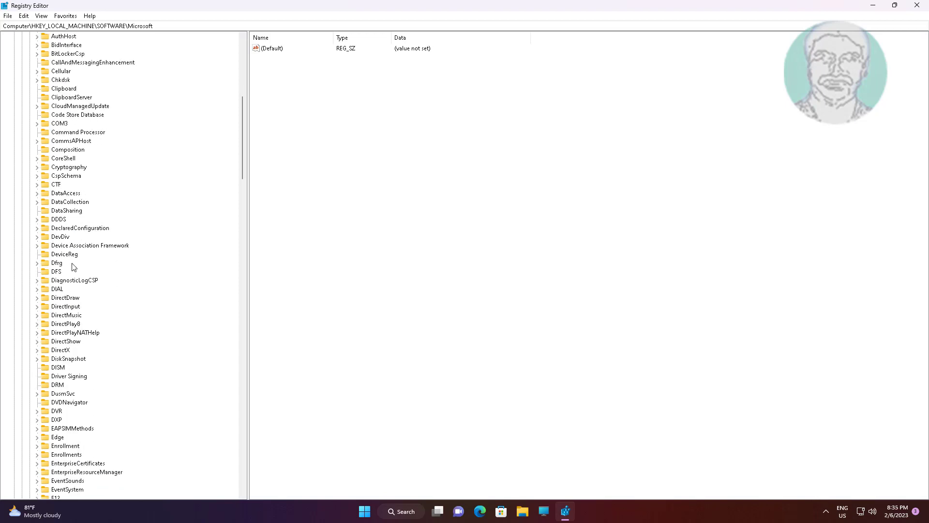
scroll(70, 309, "down", 5)
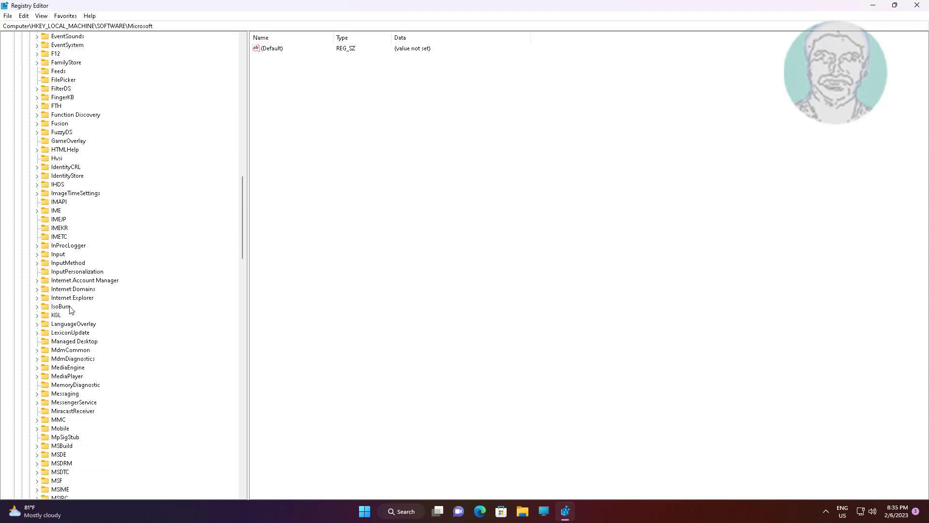
scroll(70, 309, "down", 5)
left_click(70, 307)
key("w")
scroll(109, 319, "down", 8)
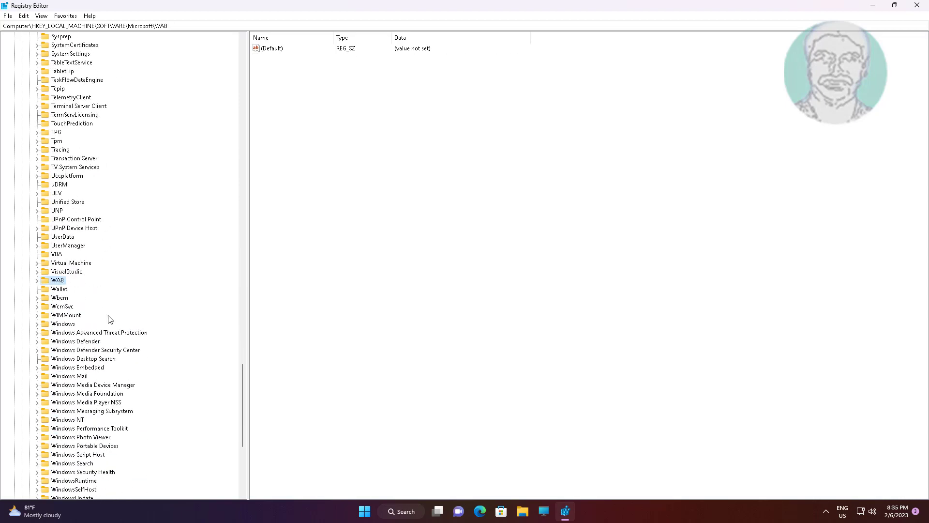
scroll(109, 319, "down", 3)
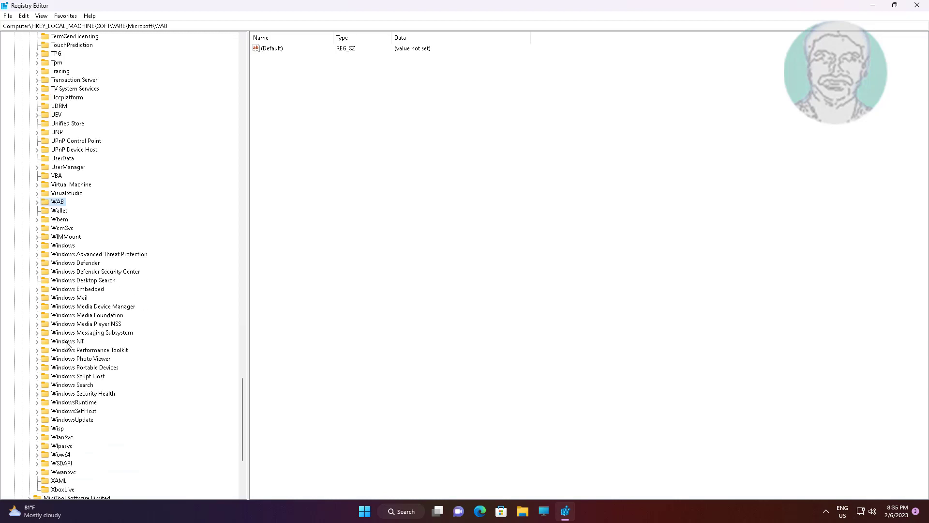
left_click(77, 315)
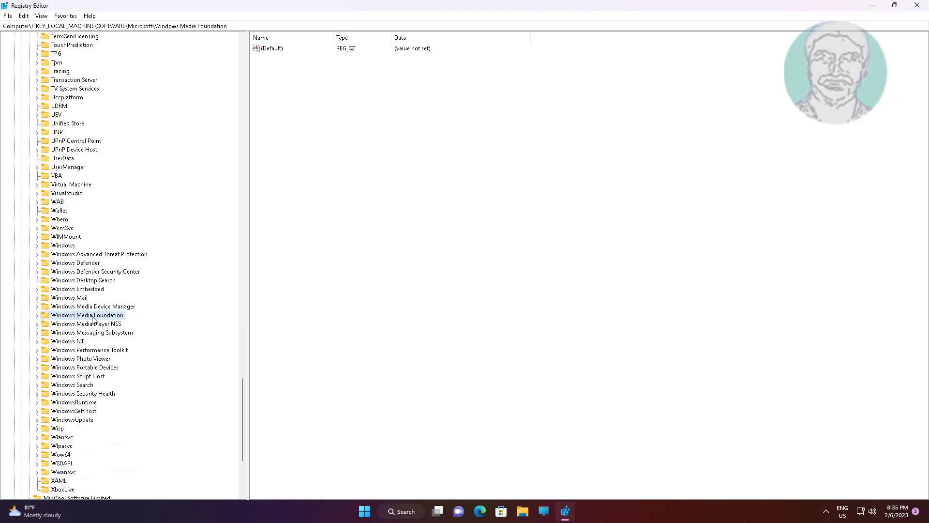
double_click(84, 317)
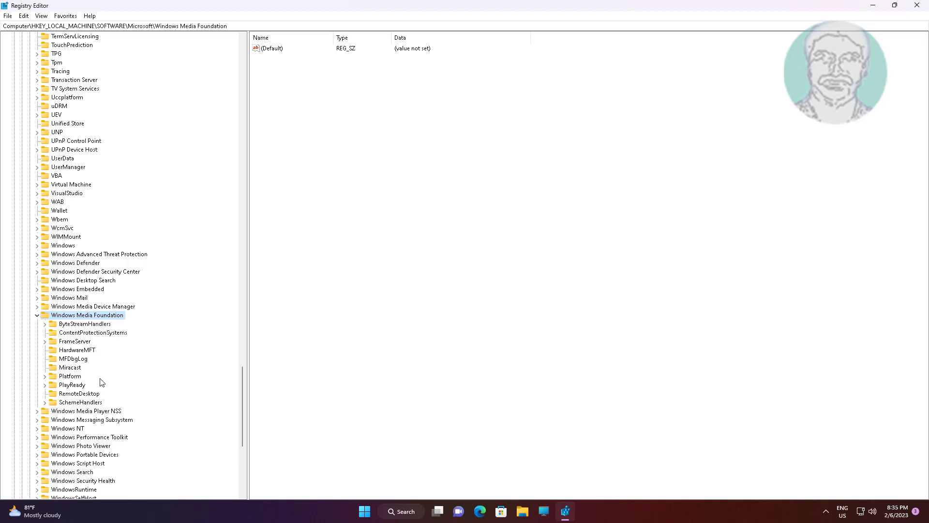
left_click(78, 378)
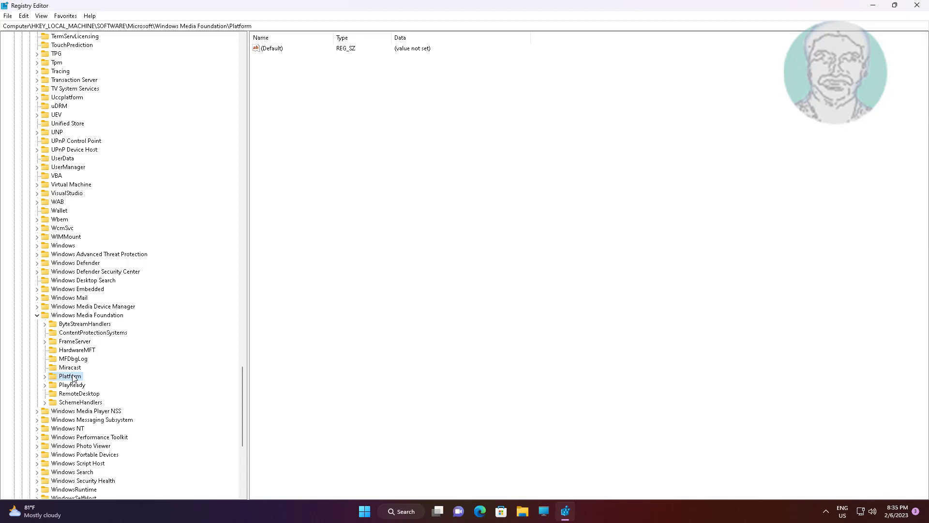
- Create a DWORD (32-bit) value under Platform named 'Enable Frame Server Mode'
right_click(300, 93)
mouse_move(316, 103)
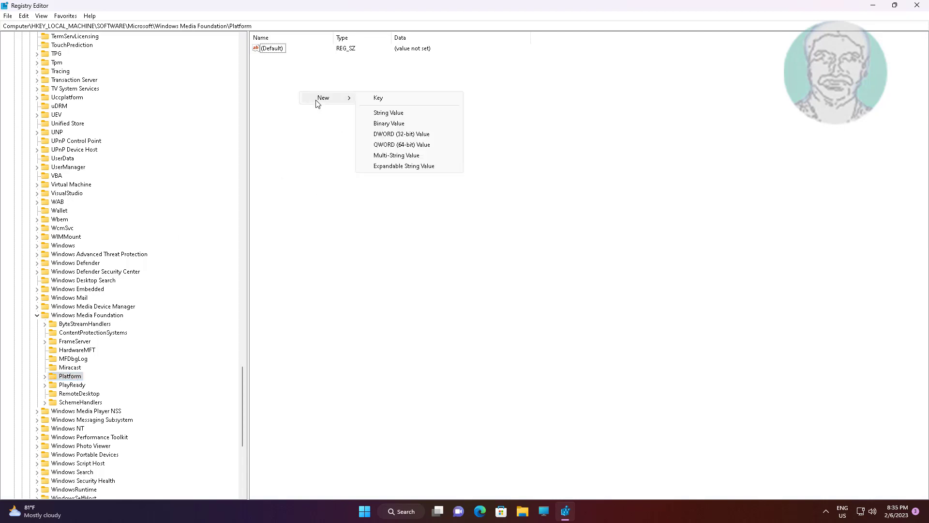
left_click(406, 134)
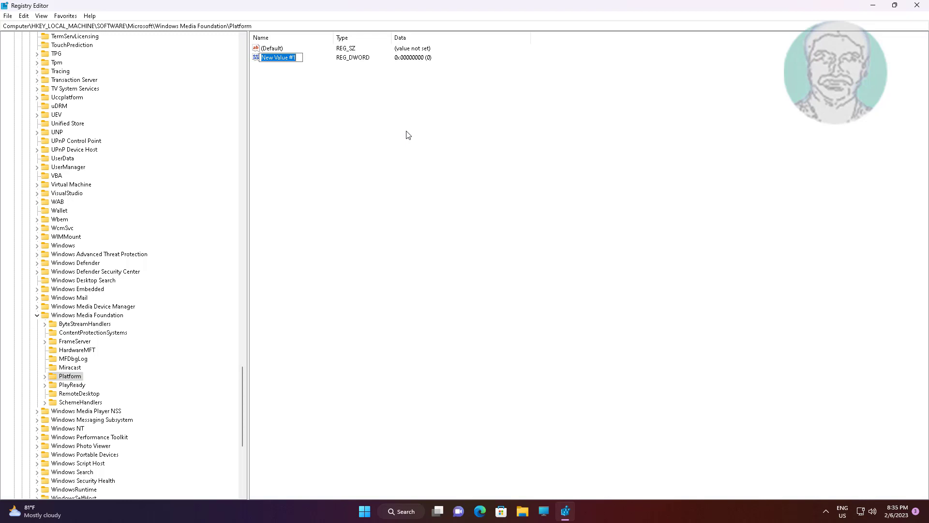
type("E")
type("nable Fame")
key("BackSpace")
key("BackSpace")
key("BackSpace")
type("rame")
key("Return")
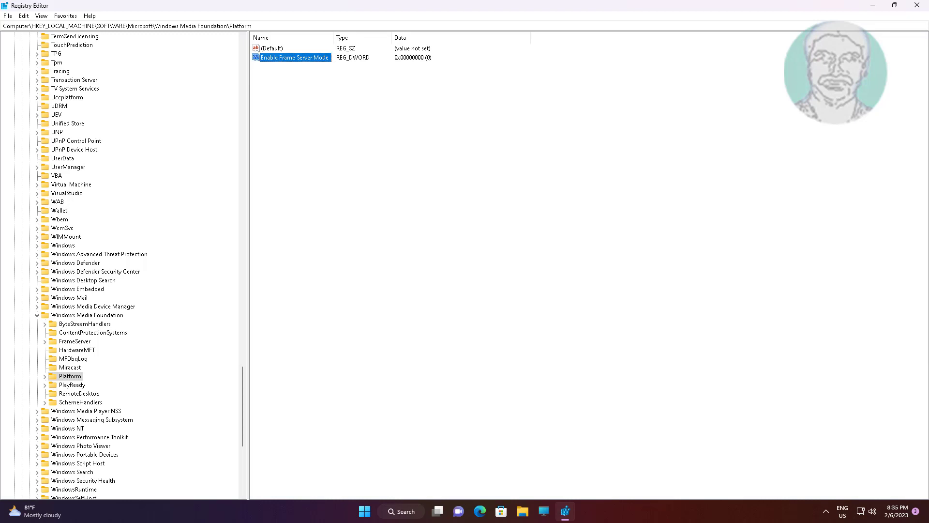
- Give Enable Frame Server Mode under the Platform key the value data 1 (0x00000001)
double_click(286, 58)
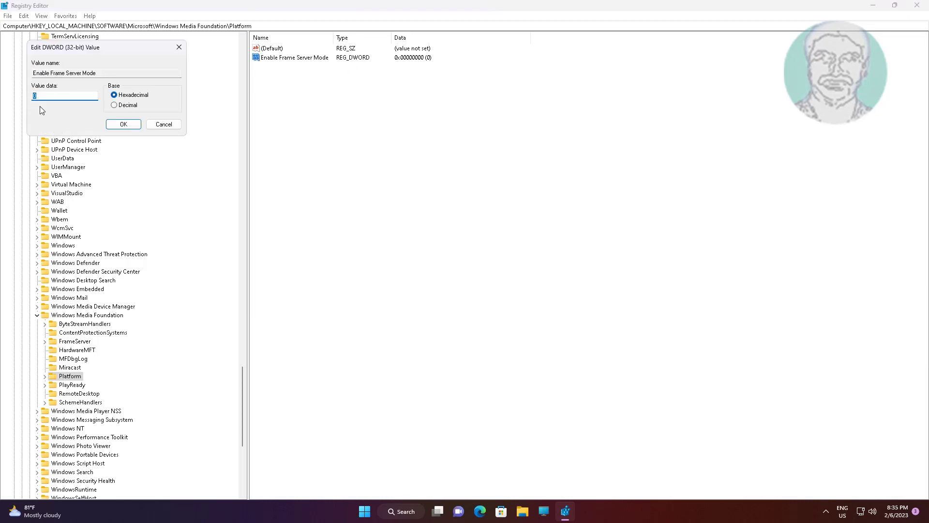
left_click(123, 125)
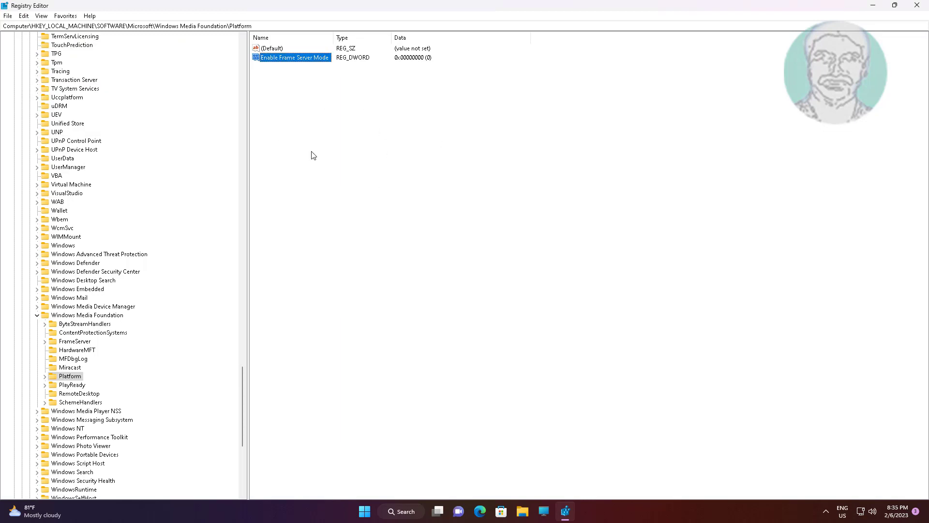
double_click(300, 58)
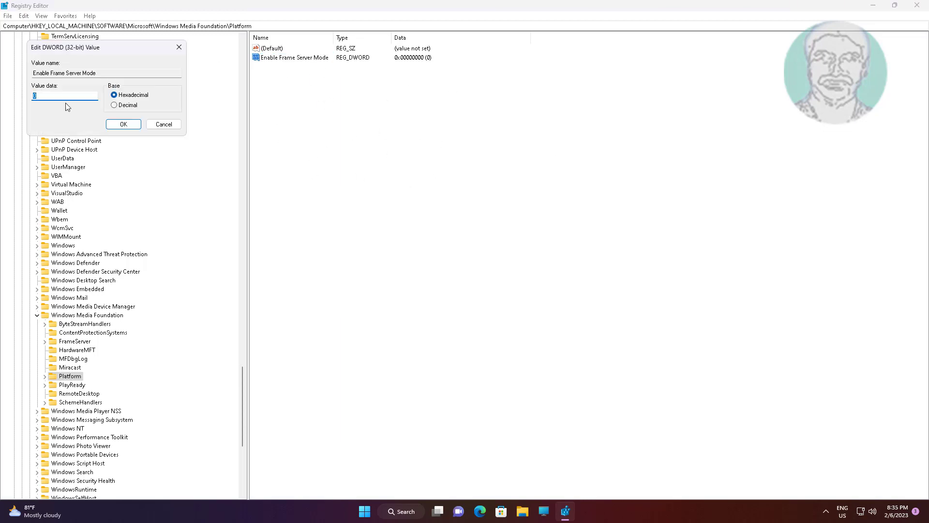
type("1")
left_click(124, 124)
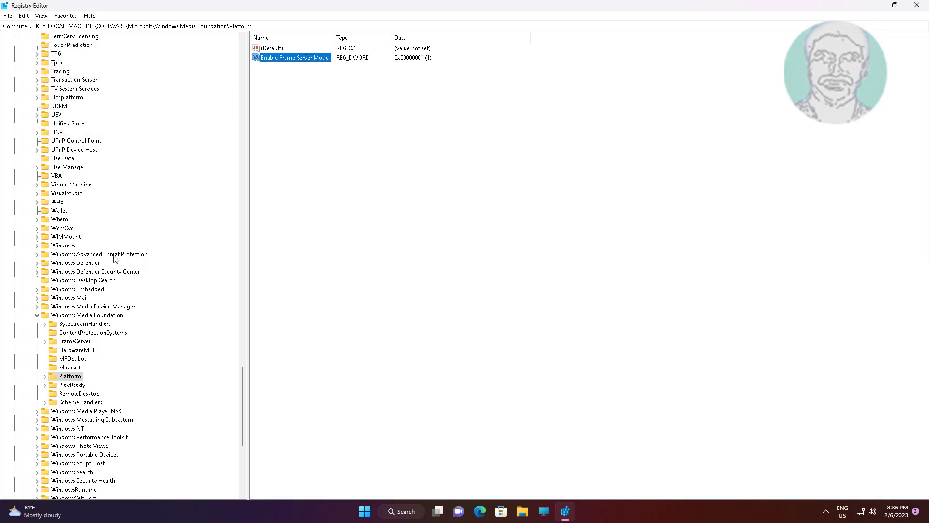
- Collapse the registry tree from Windows Media Foundation back up to HKEY_LOCAL_MACHINE
left_click(36, 316)
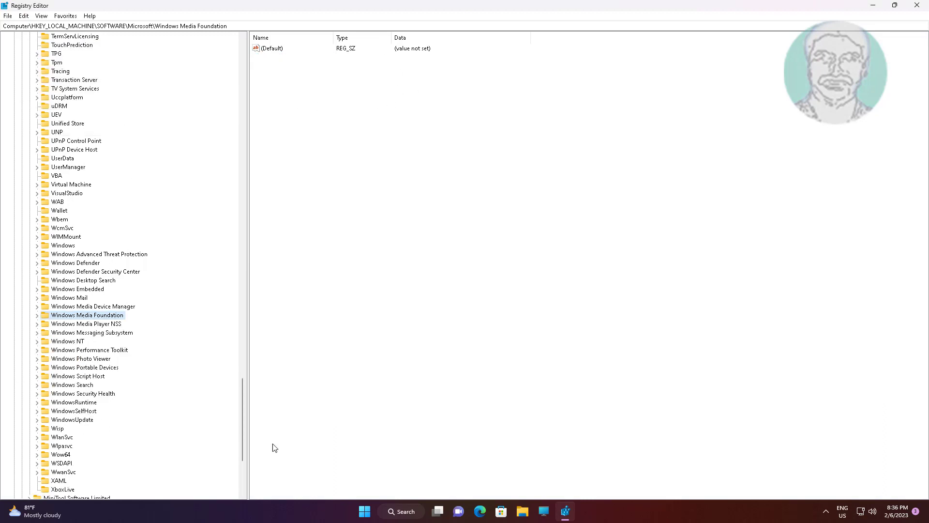
left_click_drag(243, 415, 234, 66)
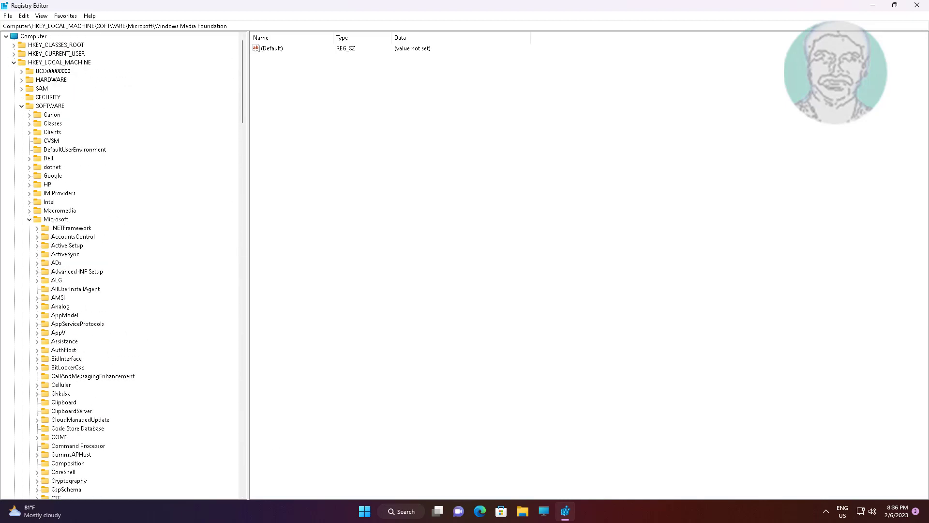
left_click(29, 219)
left_click(21, 106)
left_click(14, 63)
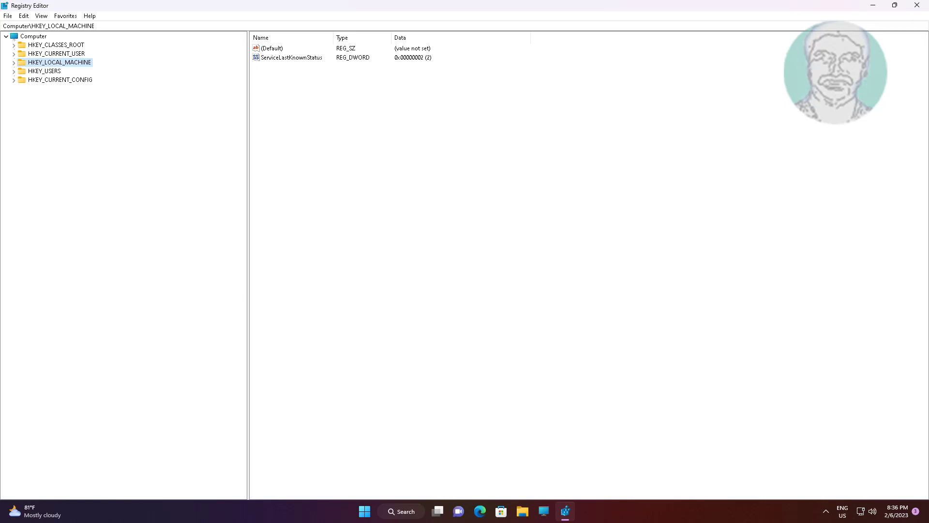
- Close Registry Editor and restart the computer from the Start menu
left_click(917, 5)
left_click(375, 511)
left_click(584, 477)
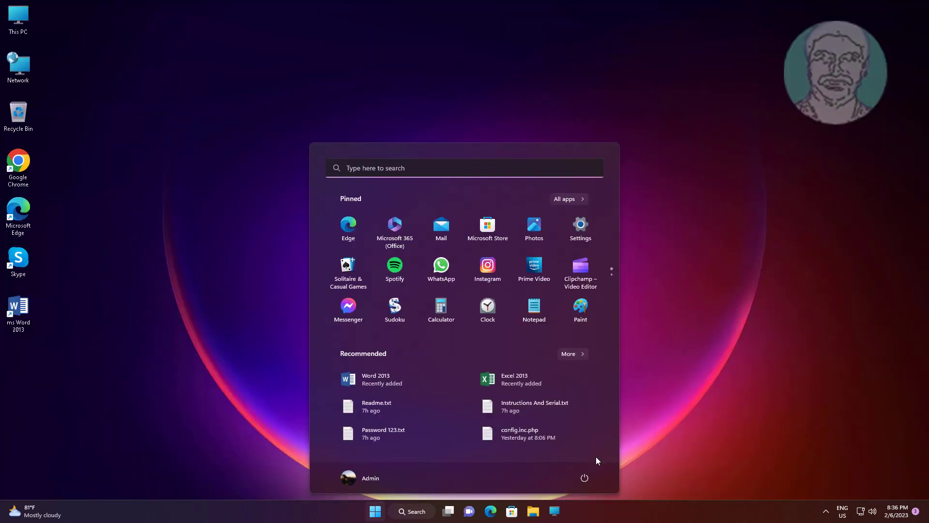